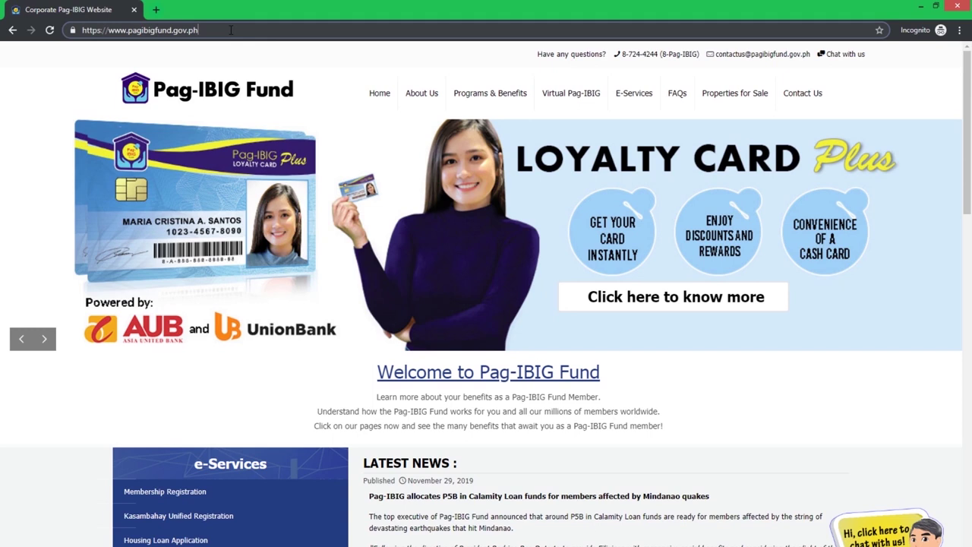
Step: Go from the Pag-IBIG Fund homepage to the Virtual Pag-IBIG portal at pagibigfundservices.com/virtualpagibig
left_click(230, 29)
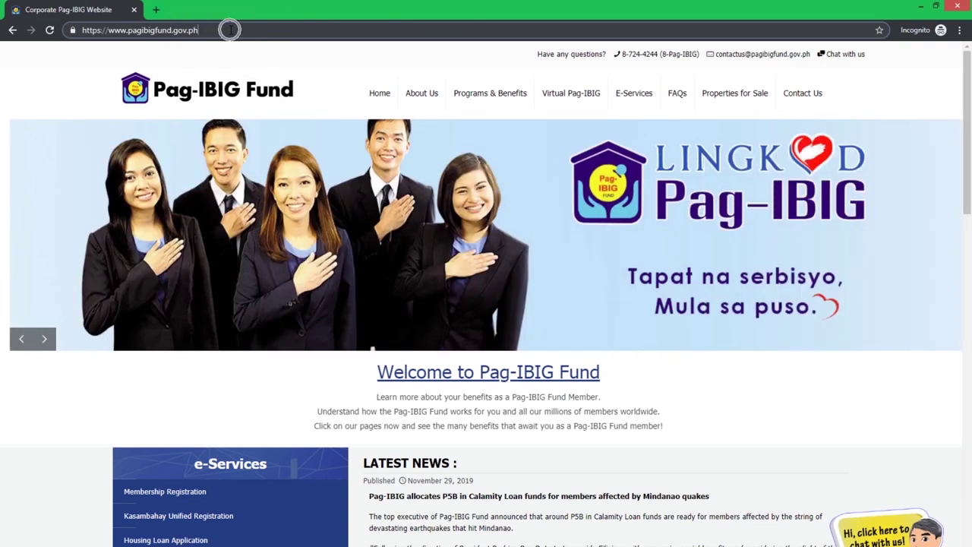
left_click_drag(230, 29, 82, 31)
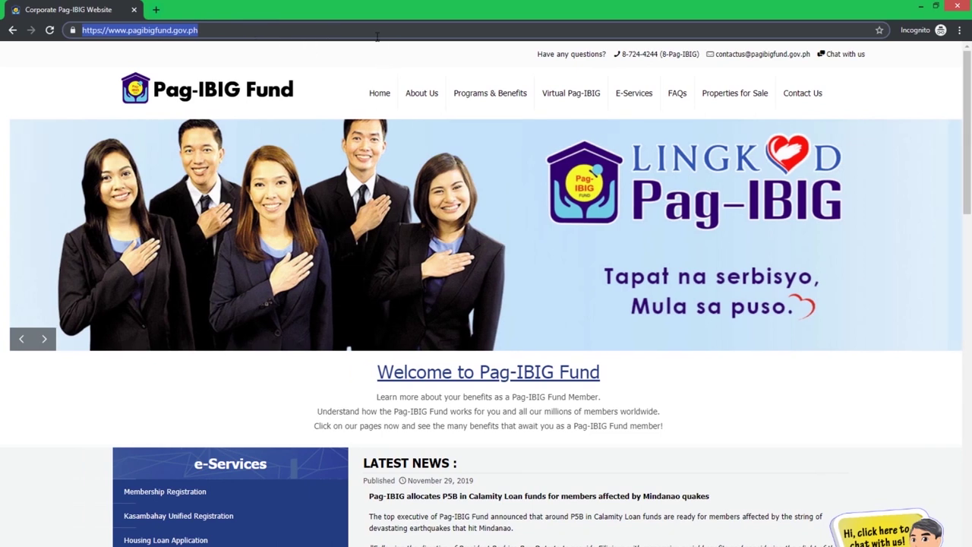
left_click(568, 97)
left_click(568, 97)
left_click(569, 96)
left_click(568, 97)
left_click(568, 97)
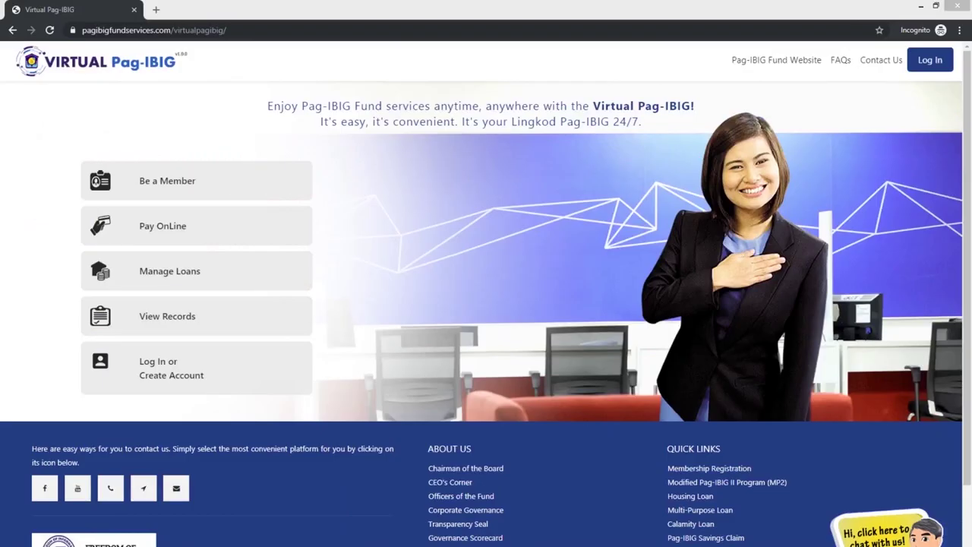
Step: Choose 'Log In or Create Account' and accept the security Information notice
left_click(229, 379)
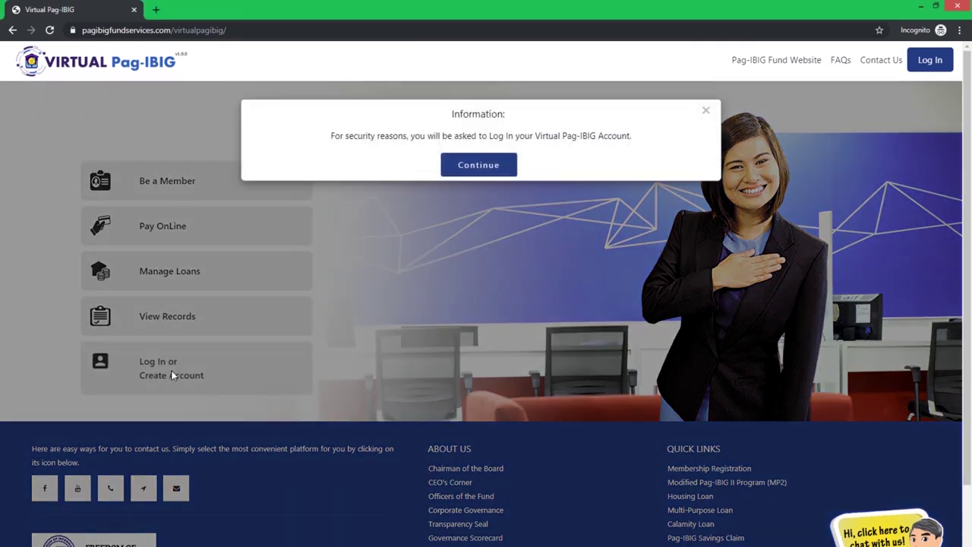
left_click(472, 172)
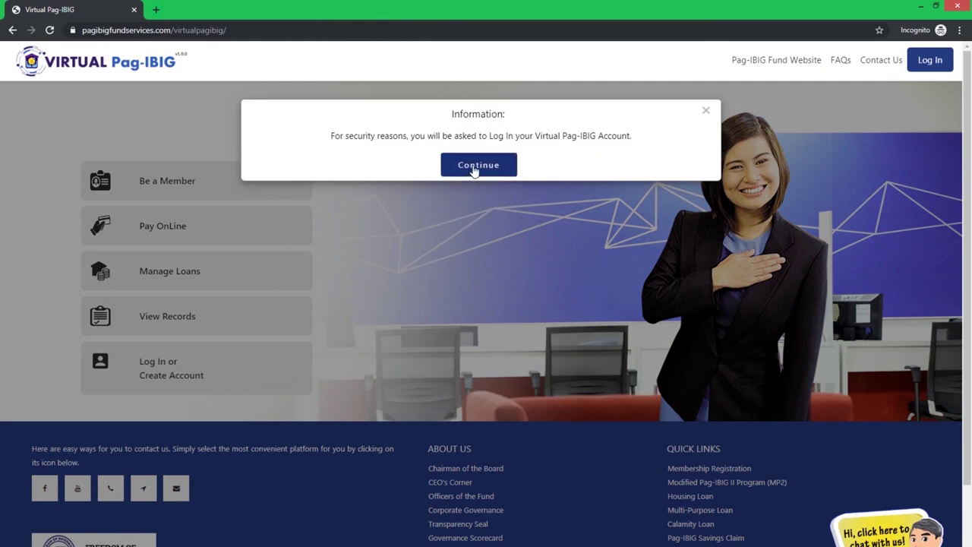
left_click(472, 171)
left_click(472, 172)
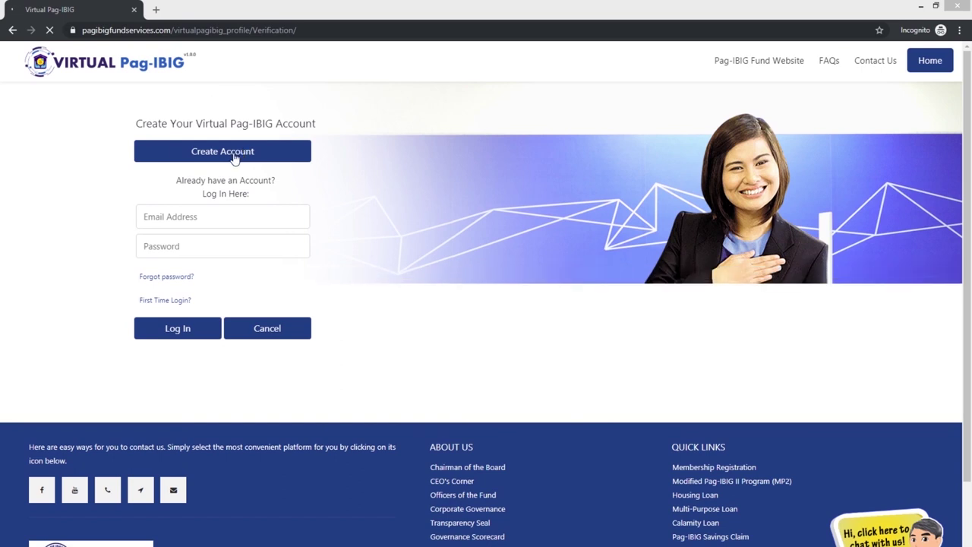
Step: Choose Create Account, then the Account Creation for OFWs option
left_click(225, 156)
left_click(225, 156)
left_click(224, 157)
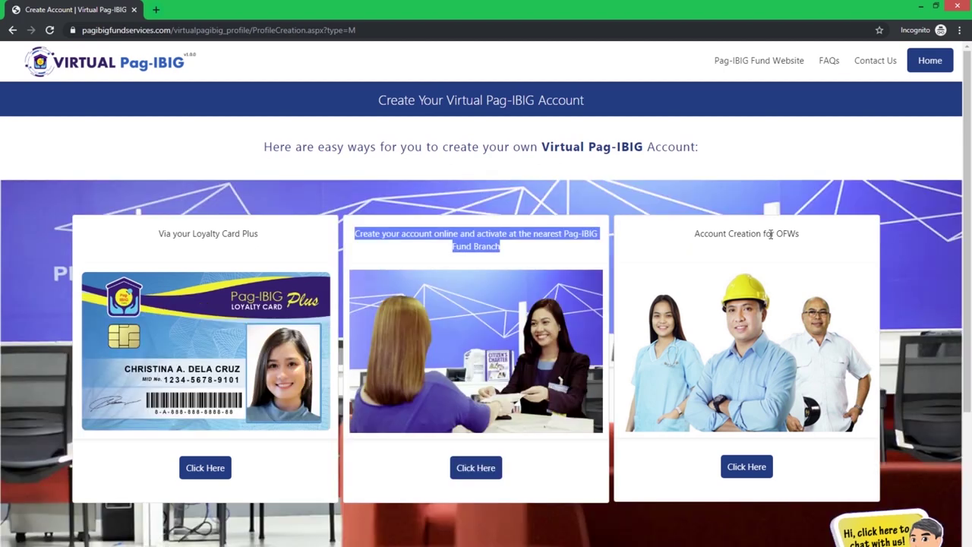
left_click_drag(807, 235, 672, 233)
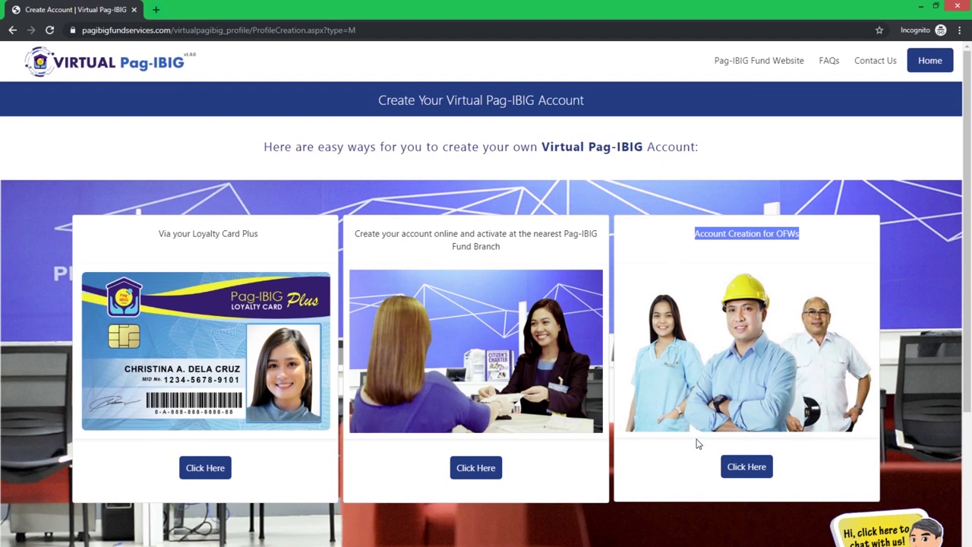
left_click(735, 468)
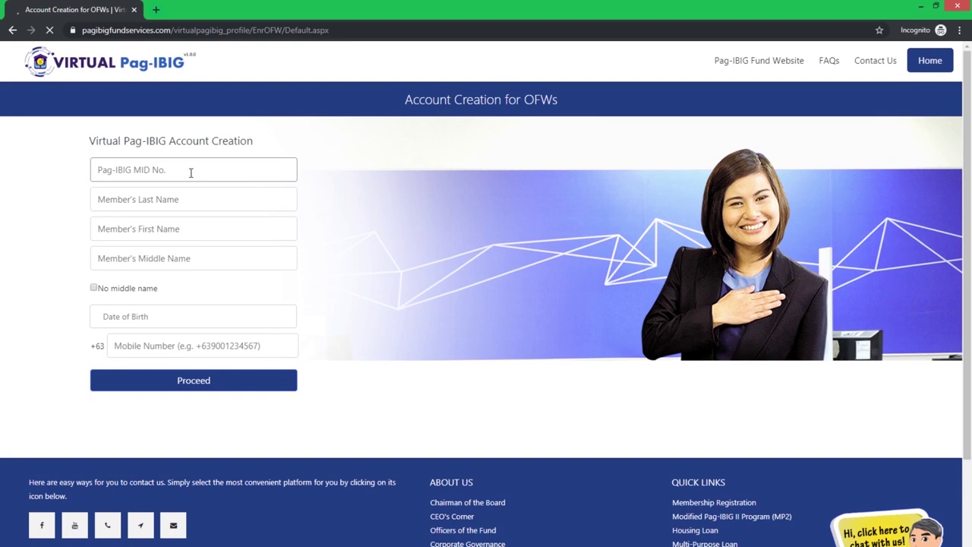
Step: Enter the member's MID number, names, date of birth and mobile number, then proceed
left_click(129, 170)
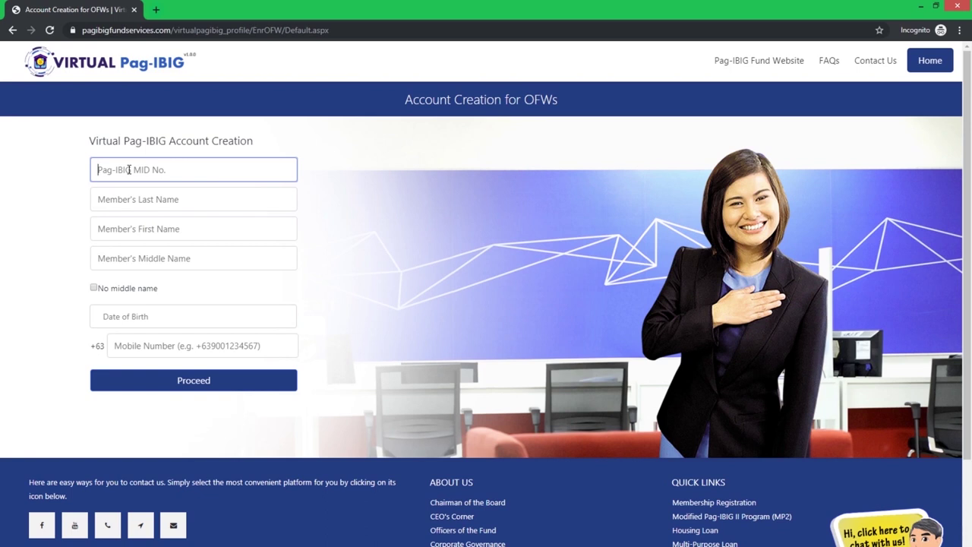
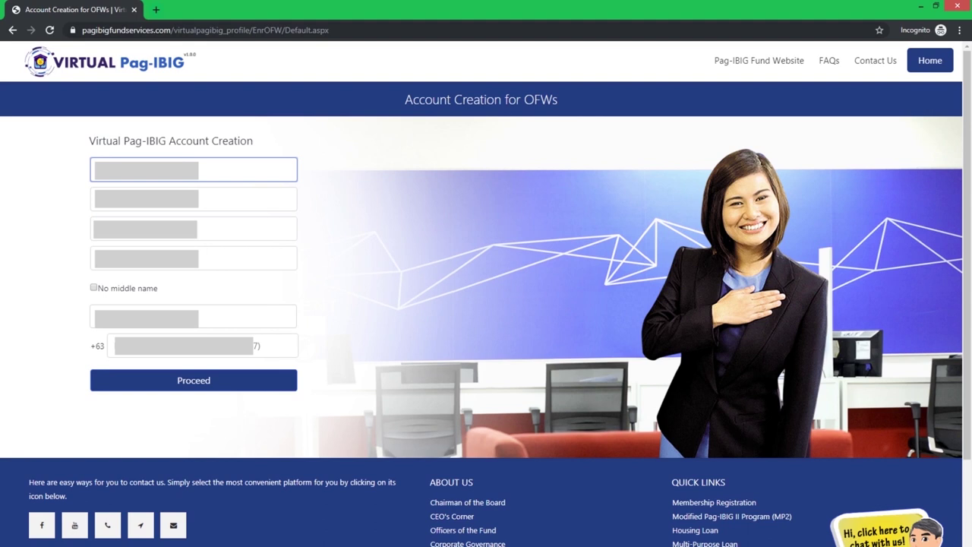
left_click(193, 318)
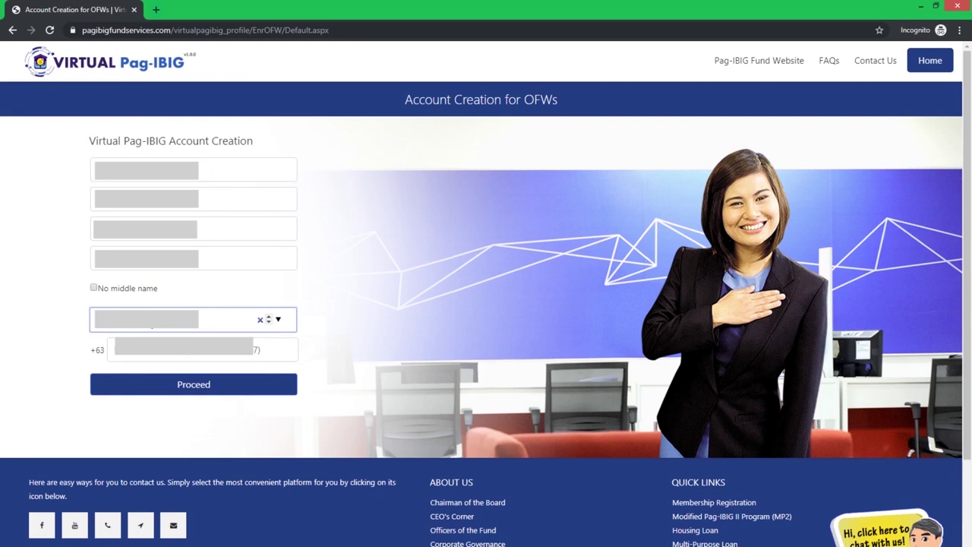
left_click(172, 391)
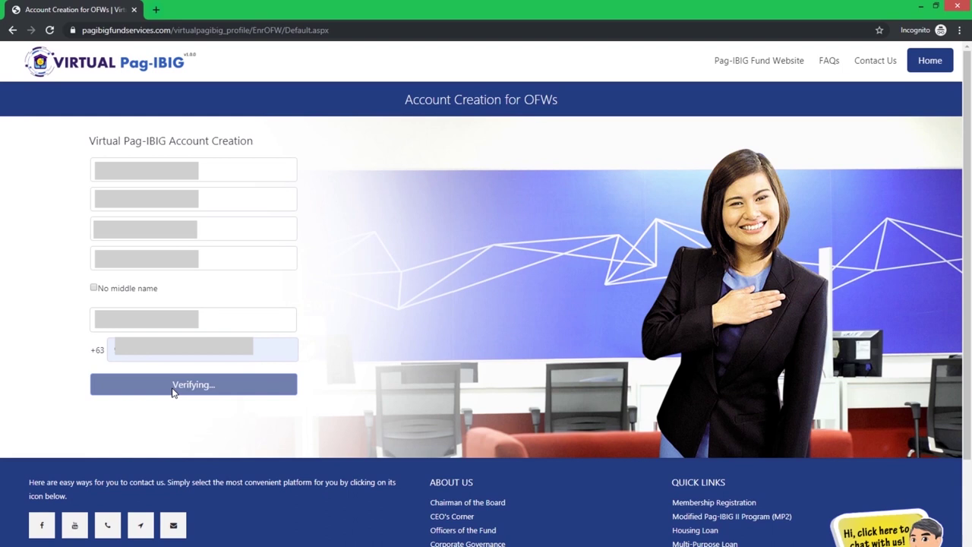
Step: Accept the OTP notice and enter the one-time PIN sent to the mobile number
left_click(203, 393)
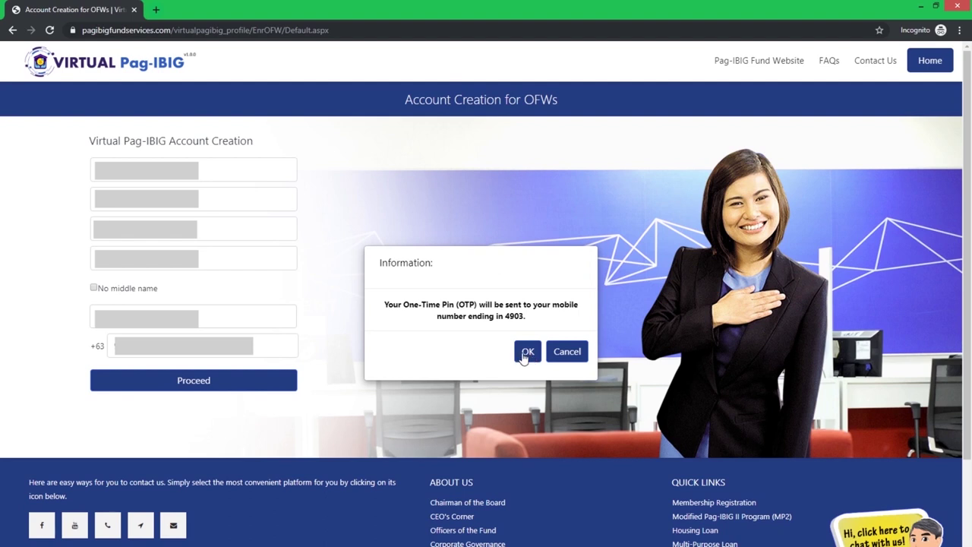
left_click(524, 353)
left_click(168, 207)
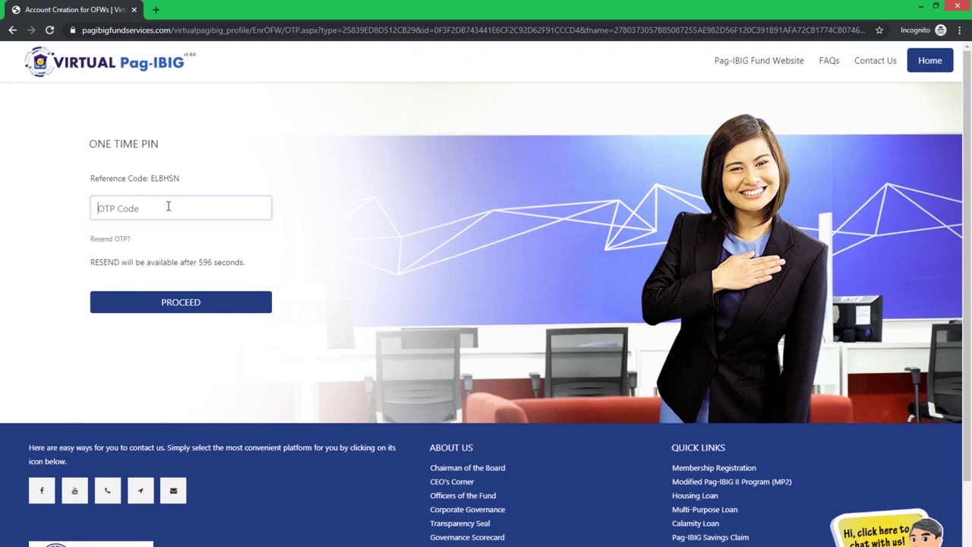
left_click(168, 207)
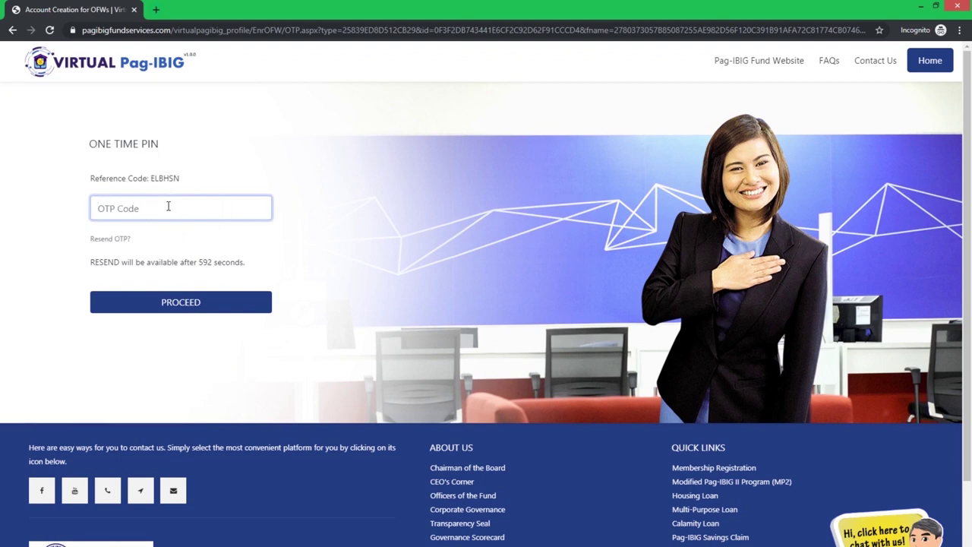
left_click(176, 303)
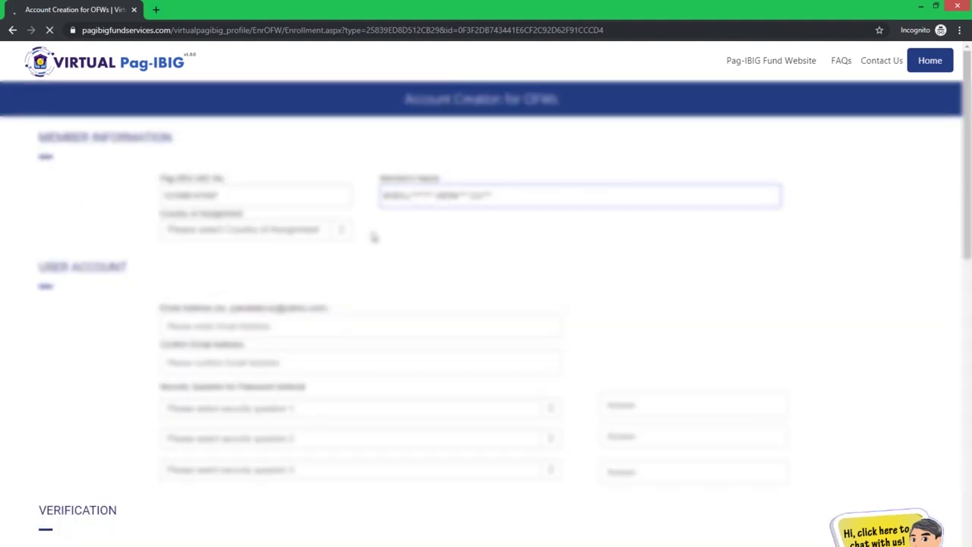
Step: Pick the country of assignment and fill the e-mail fields from a saved autofill entry
left_click(307, 232)
type("D")
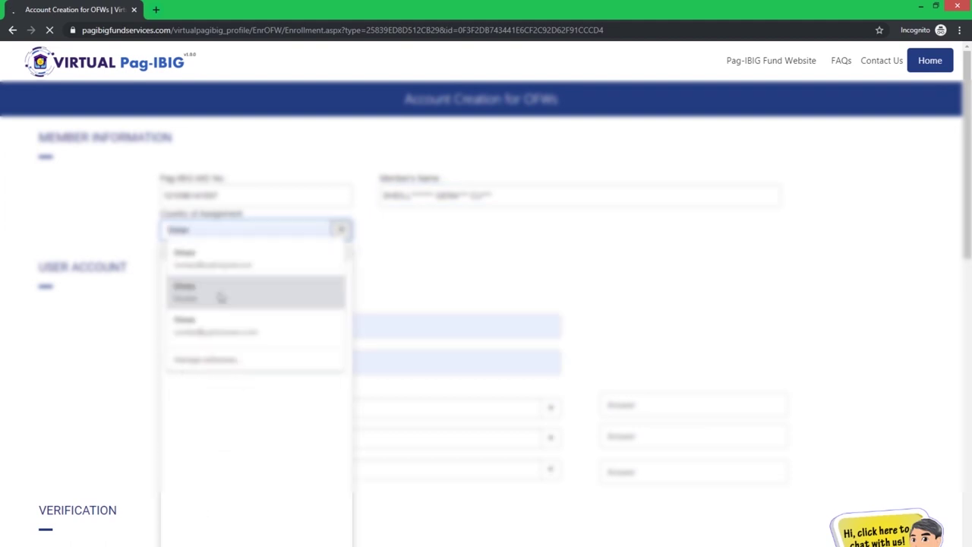
left_click(217, 298)
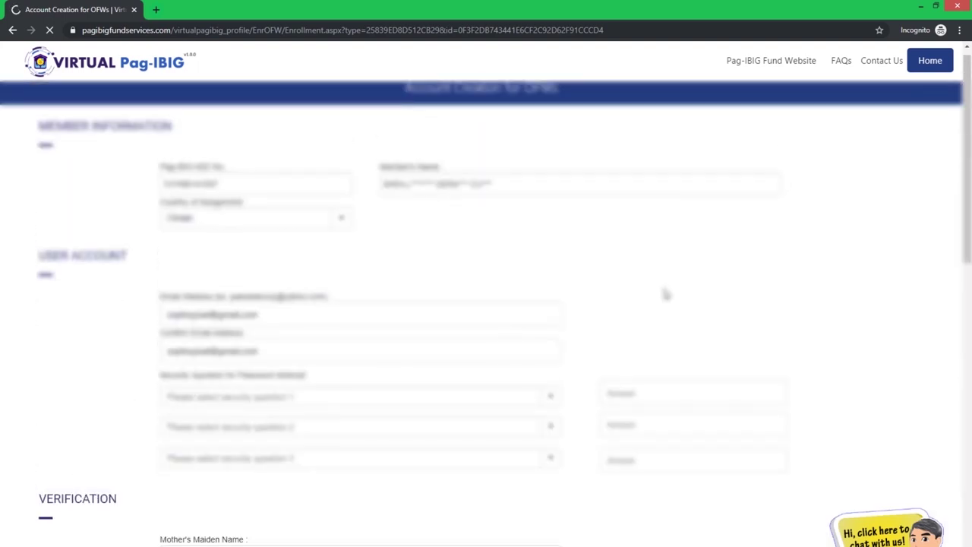
scroll(790, 291, "down", 3)
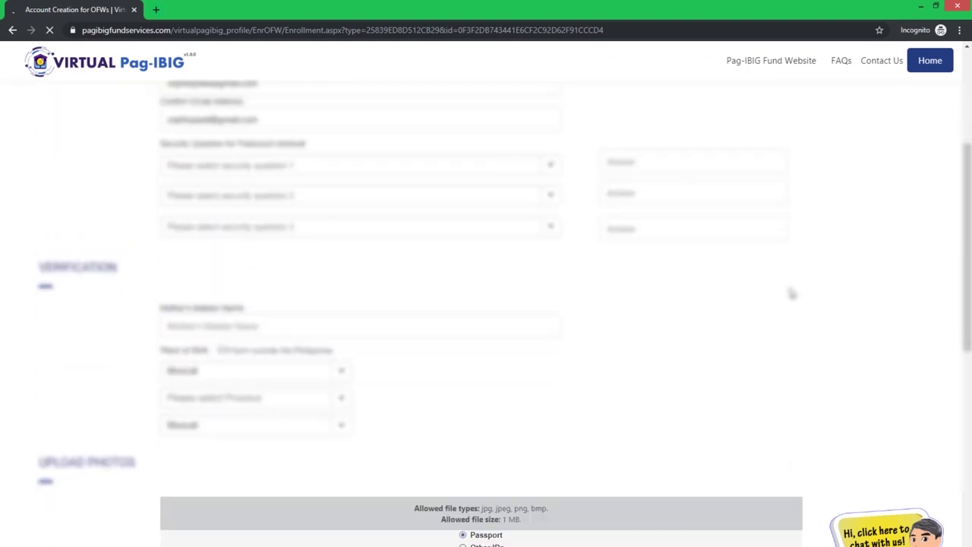
scroll(630, 365, "up", 1)
Step: Choose the first-job-town and oldest-child's-name security questions and type their answers
left_click(348, 223)
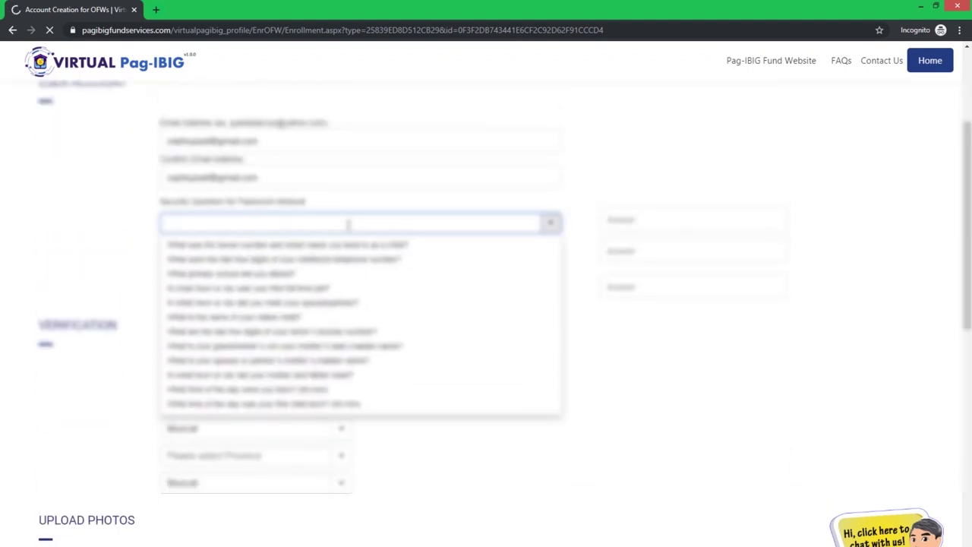
left_click(337, 287)
left_click(651, 218)
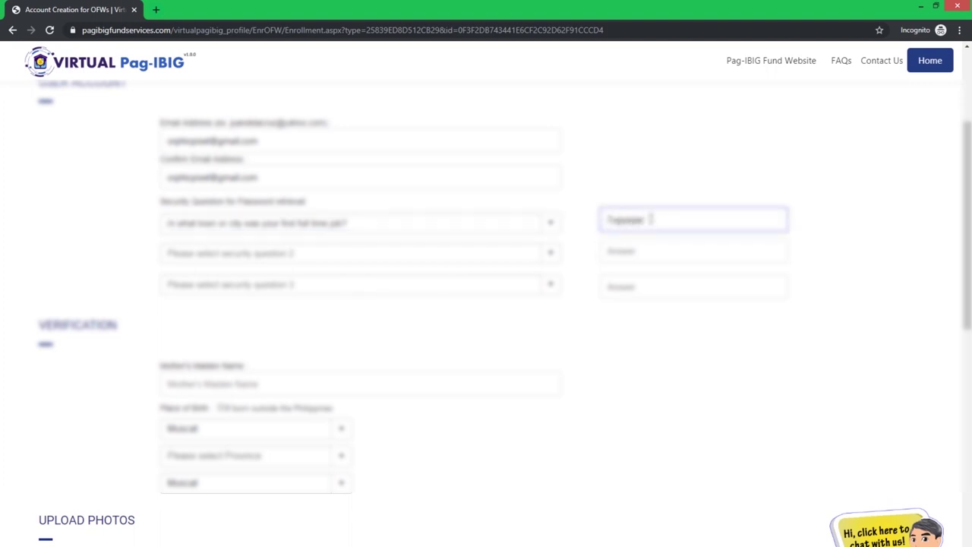
left_click(386, 254)
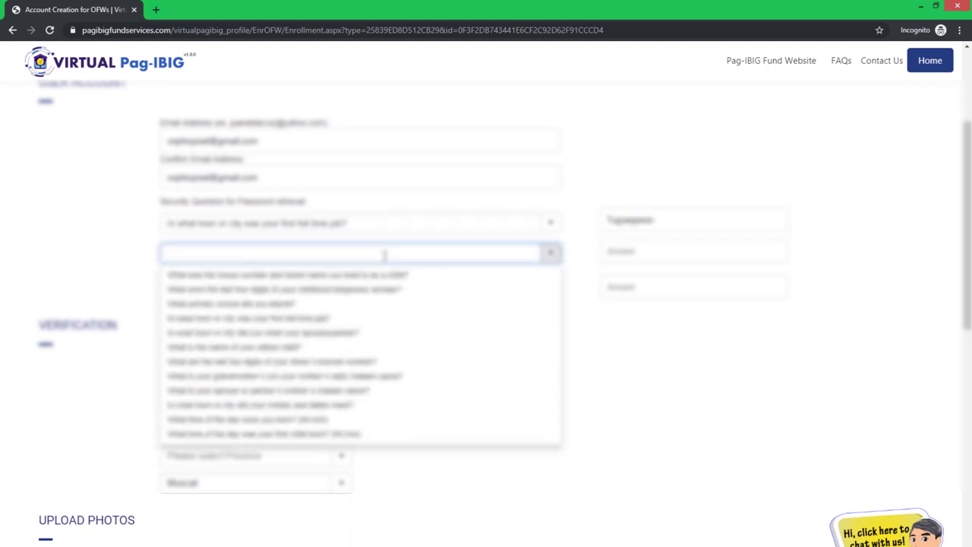
left_click(251, 346)
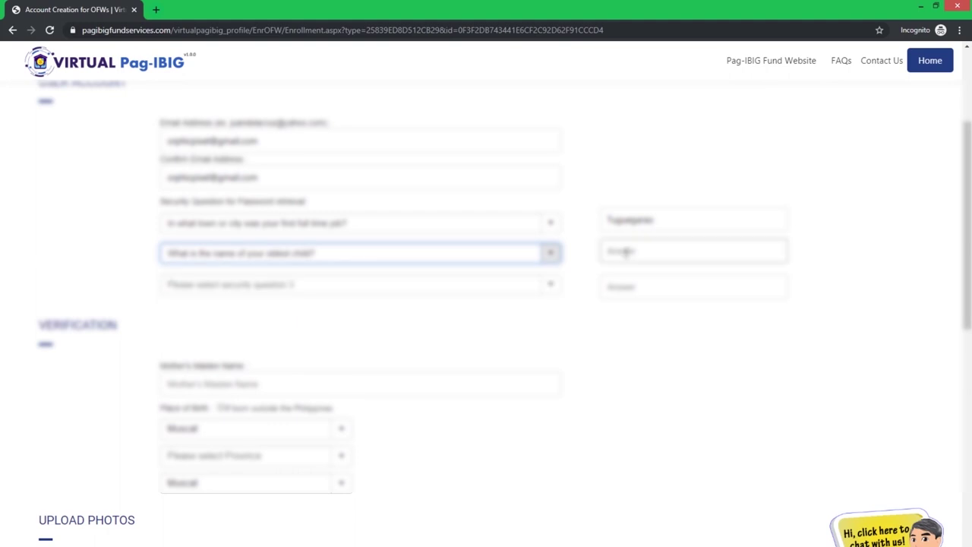
left_click(628, 252)
Step: Choose and answer the where-you-met-your-spouse question, then enter the mother's maiden name
left_click(324, 284)
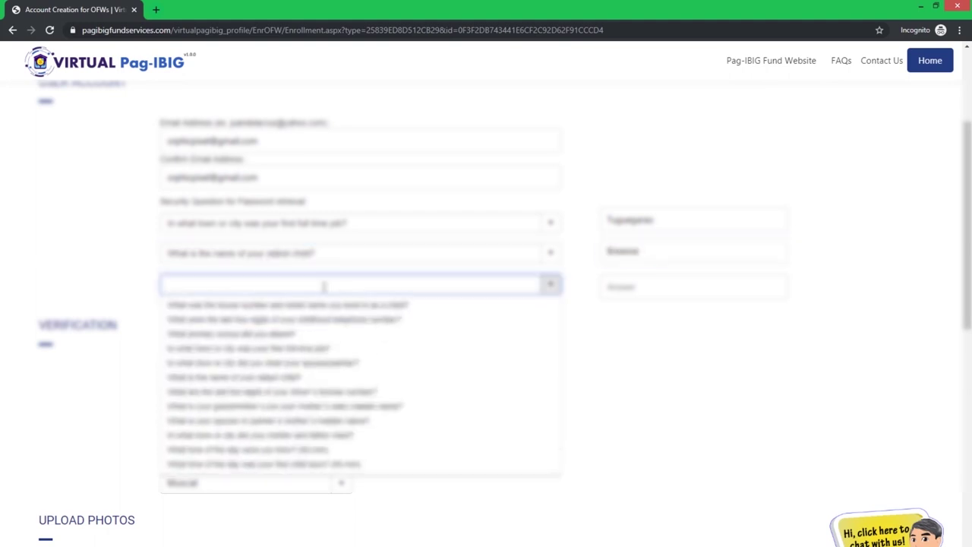
left_click(388, 366)
left_click(608, 286)
left_click(306, 382)
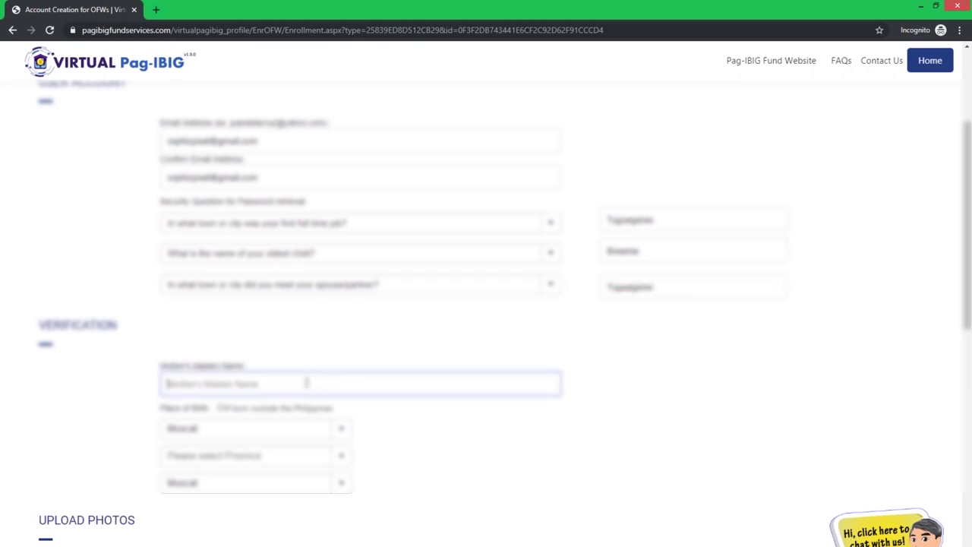
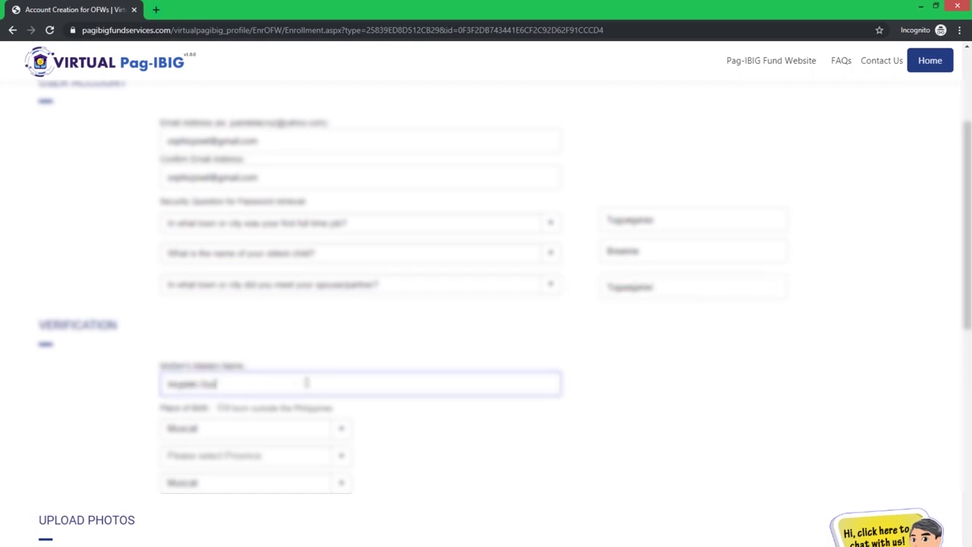
Step: Keep the birthplace in the Philippines: REGION 2 (CAGAYAN VALLEY), province CAGAYAN, municipality ENRILE
scroll(372, 452, "down", 2)
left_click(223, 293)
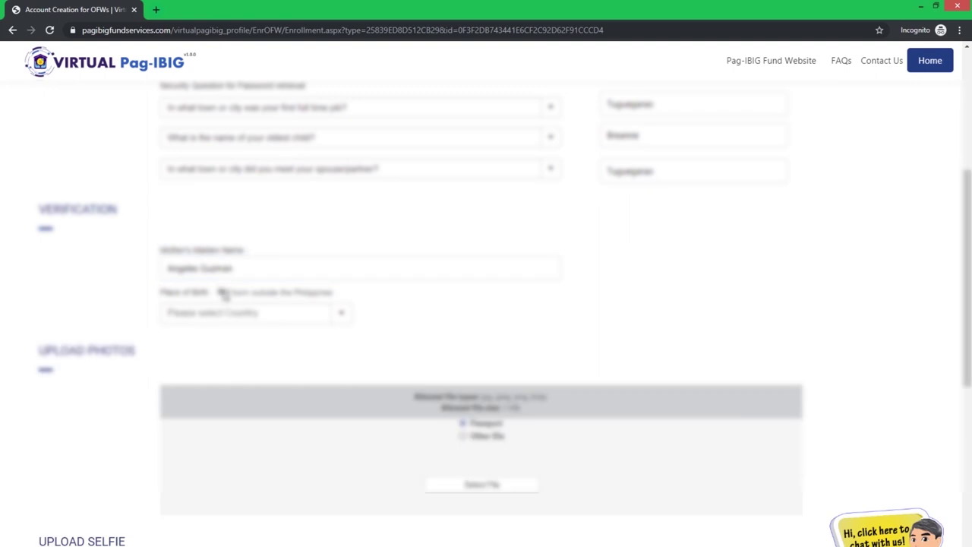
left_click(222, 293)
left_click(343, 313)
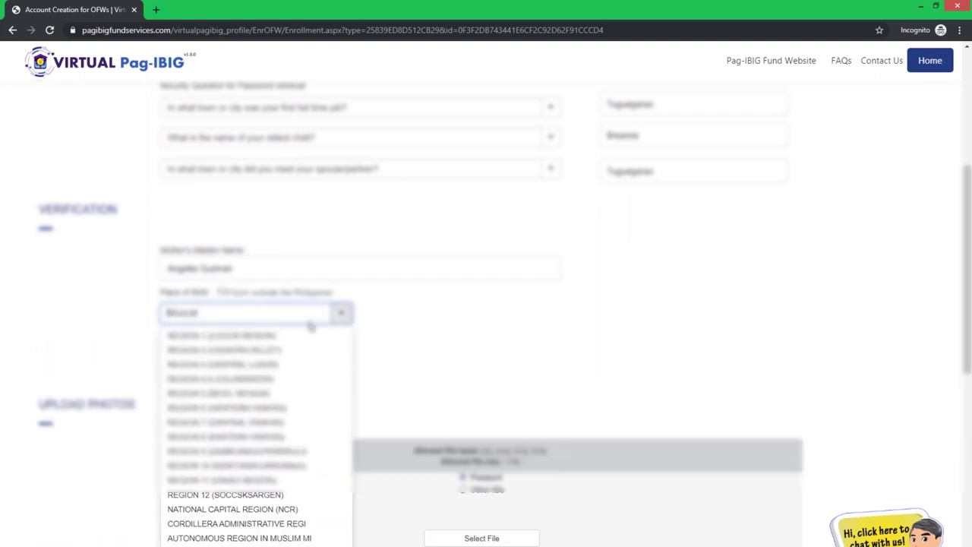
left_click(275, 350)
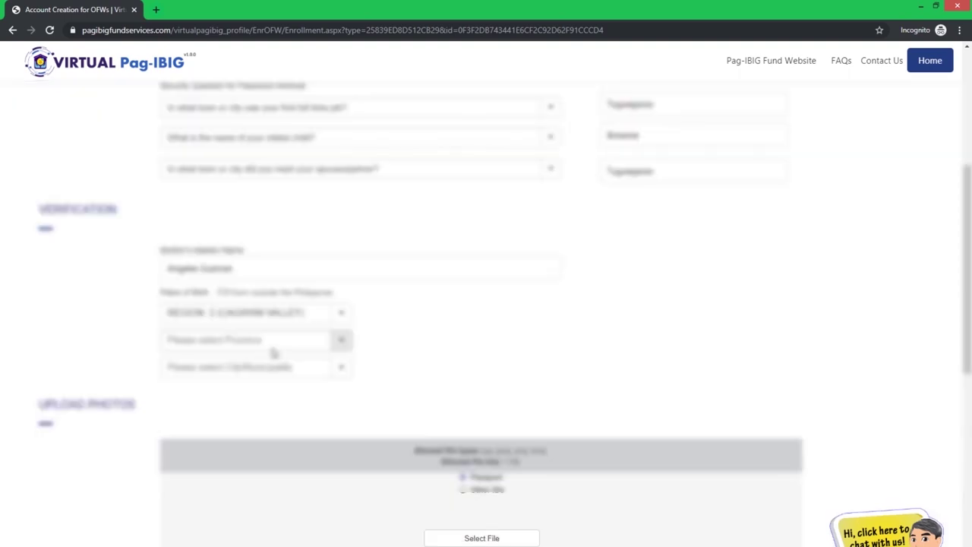
left_click(279, 341)
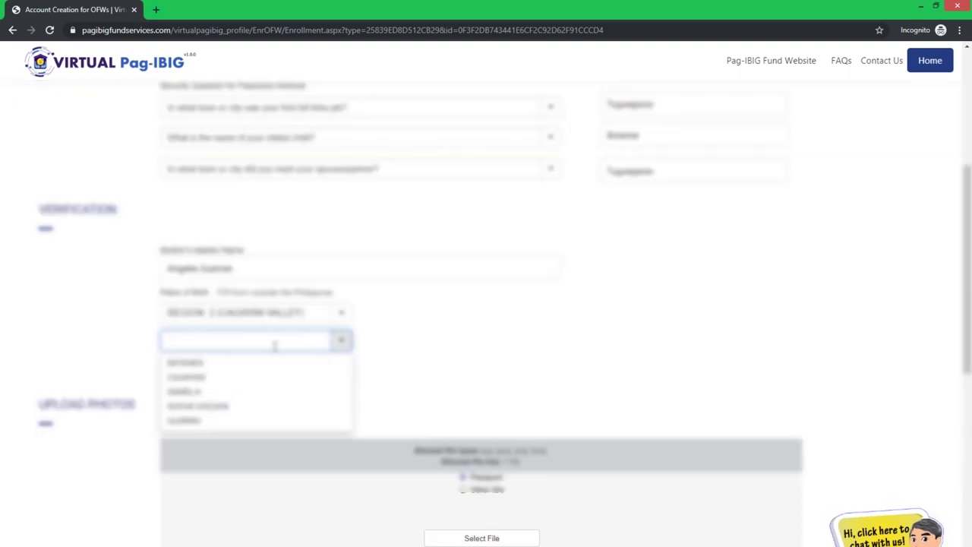
left_click(237, 381)
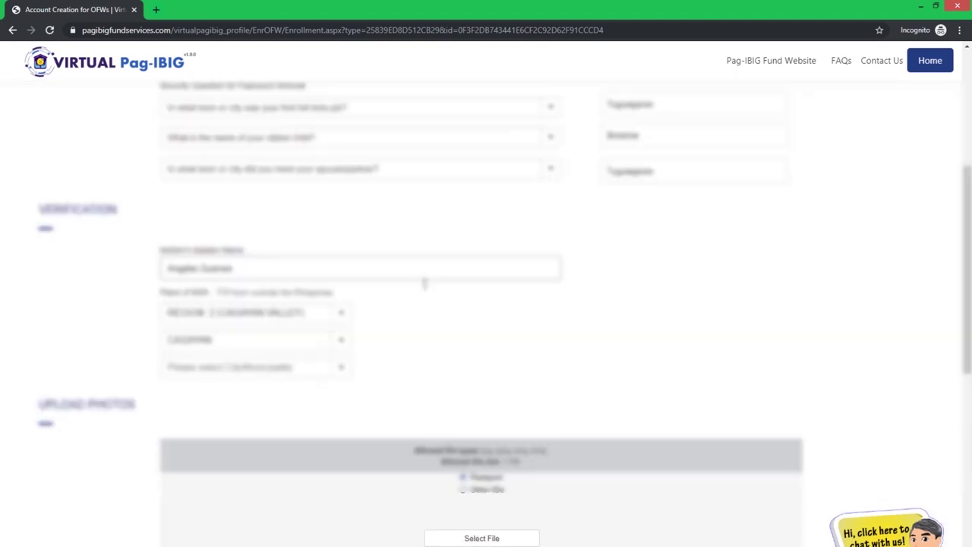
left_click(297, 370)
type("tug")
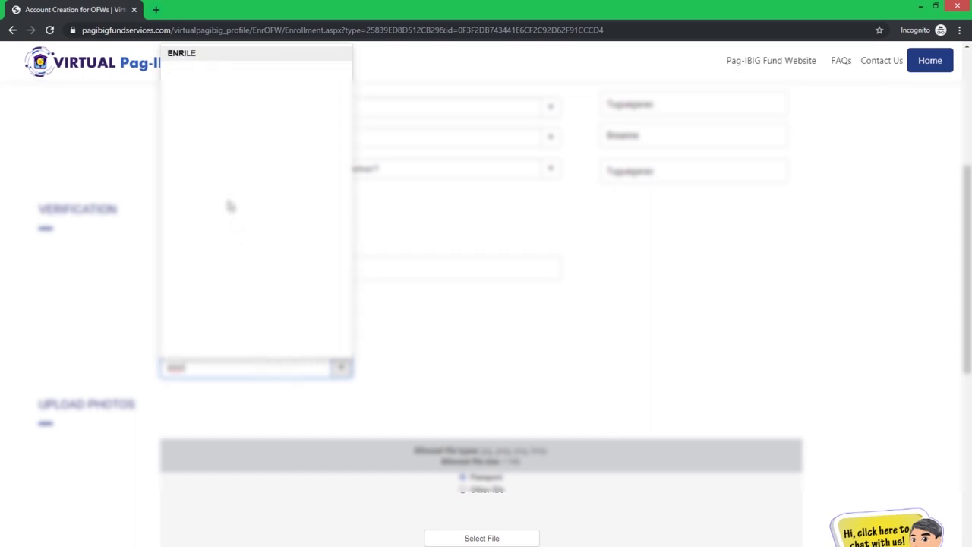
left_click(182, 54)
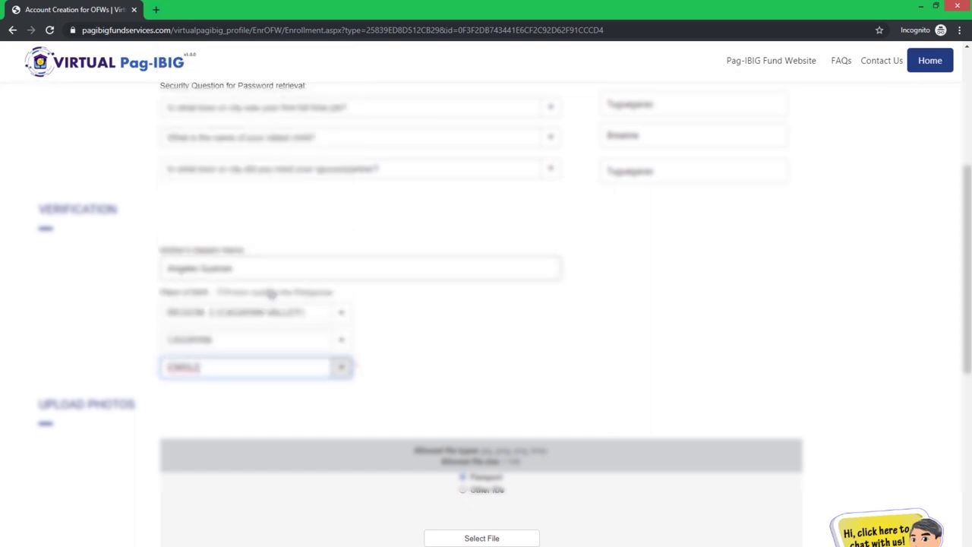
scroll(477, 339, "down", 2)
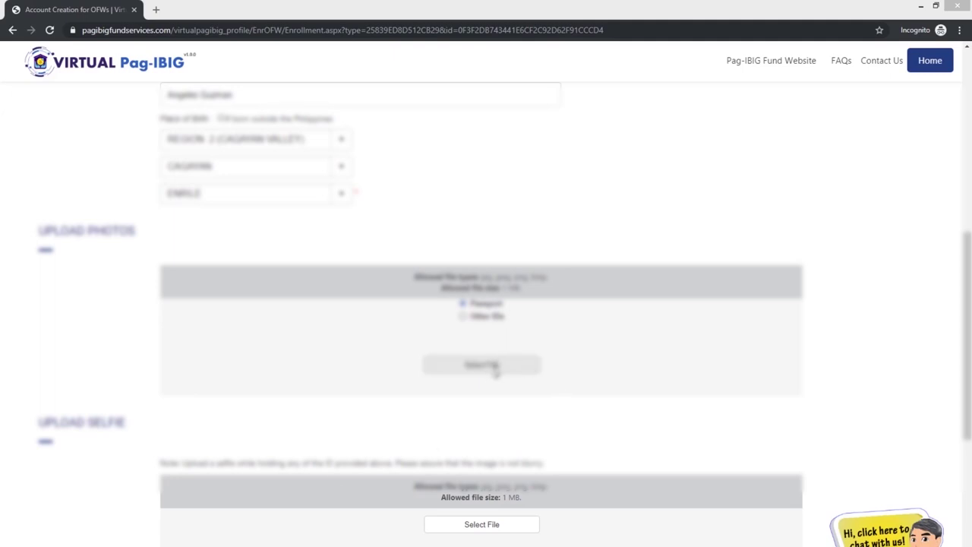
Step: Upload the passport photo and the selfie holding the ID, then submit the enrollment
key("Return")
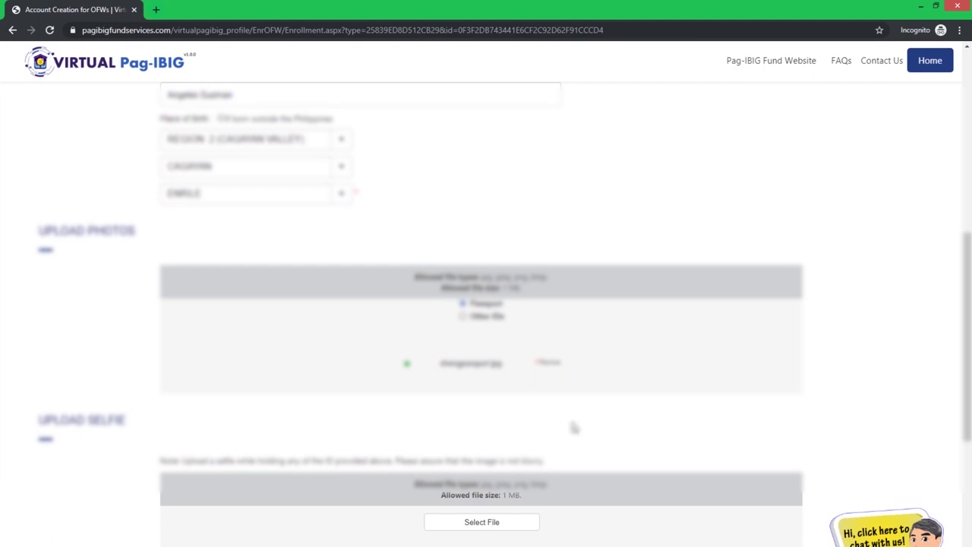
scroll(575, 428, "down", 3)
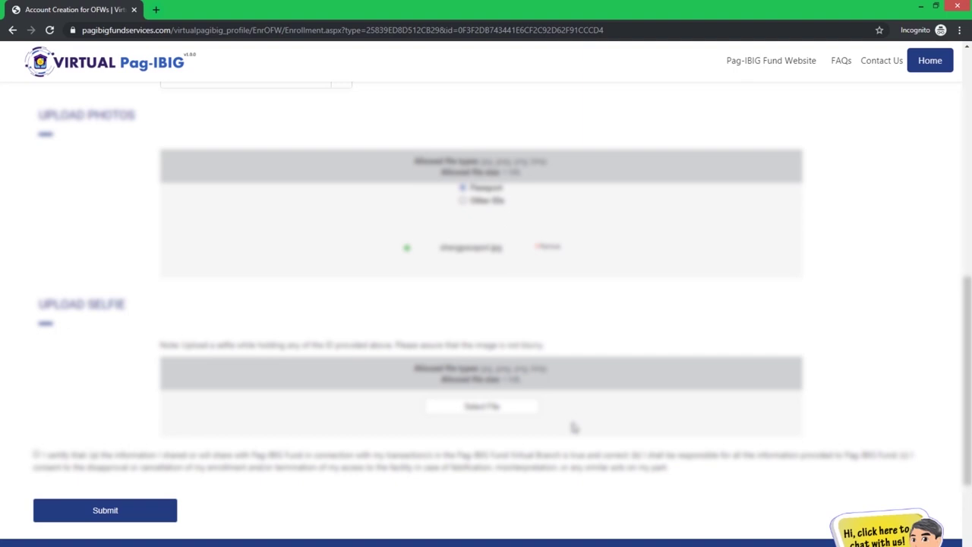
left_click(494, 406)
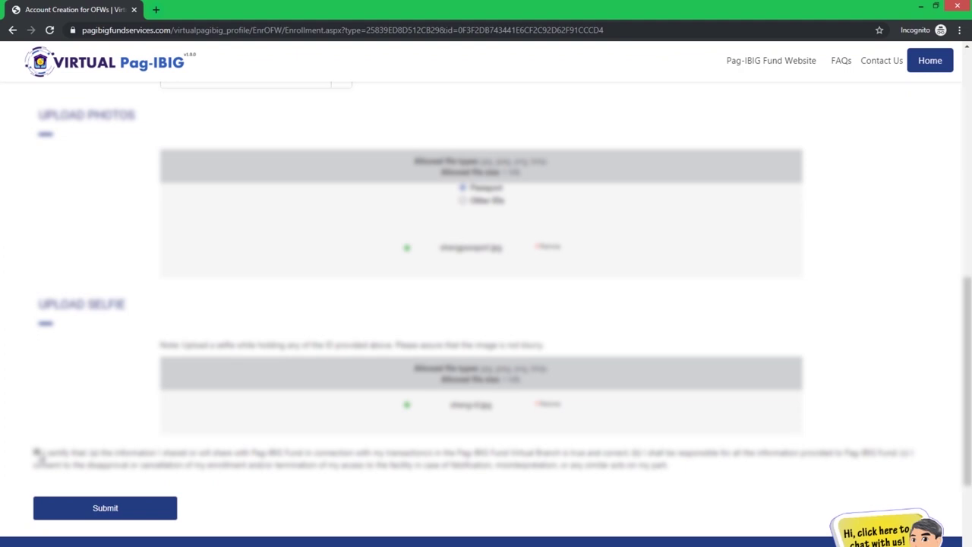
left_click(91, 508)
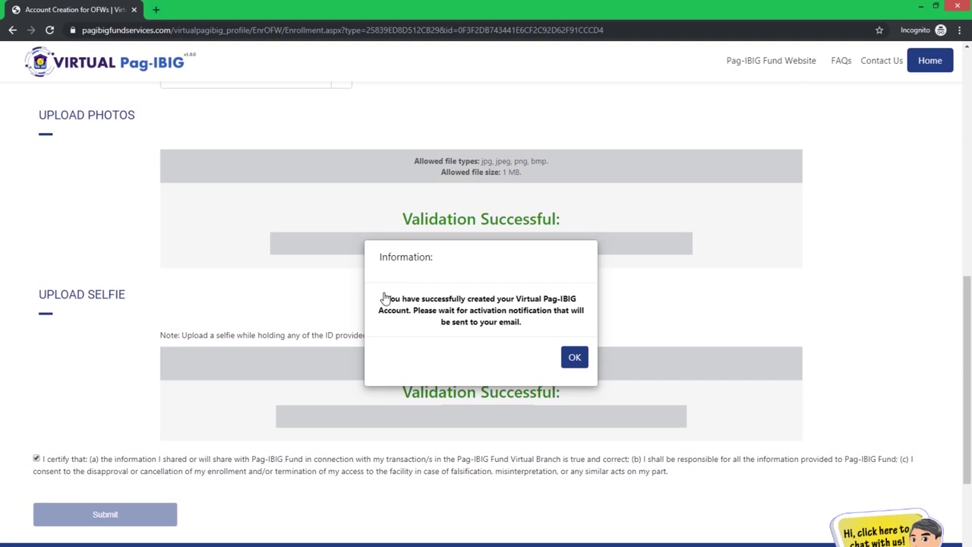
left_click_drag(382, 301, 549, 330)
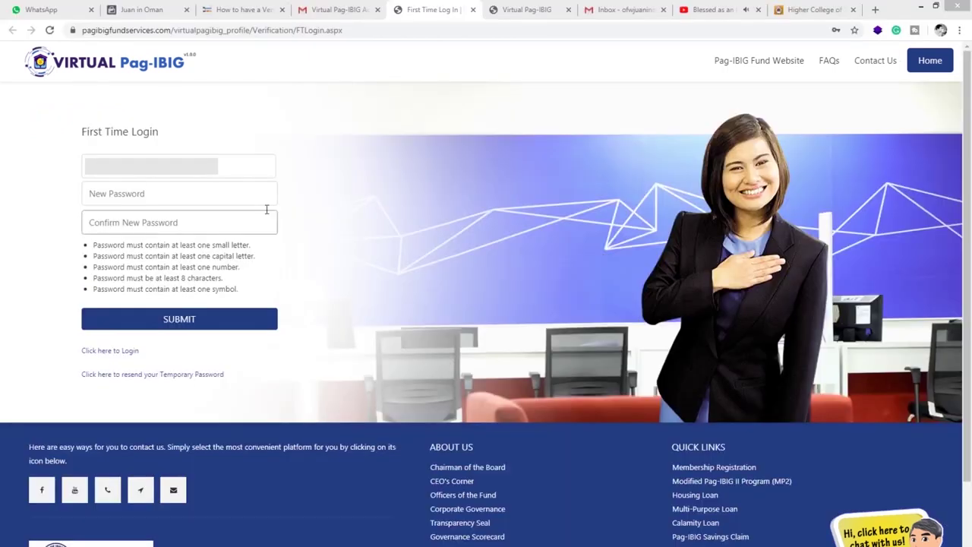
Step: Enter a new password, retype it matching in Confirm New Password, and submit
left_click(186, 195)
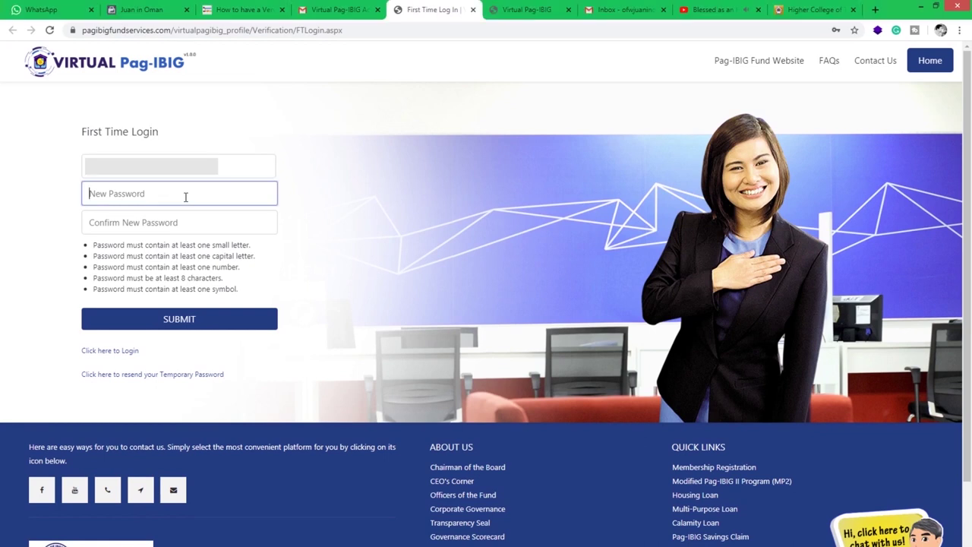
type("***********")
key("Tab")
type("******")
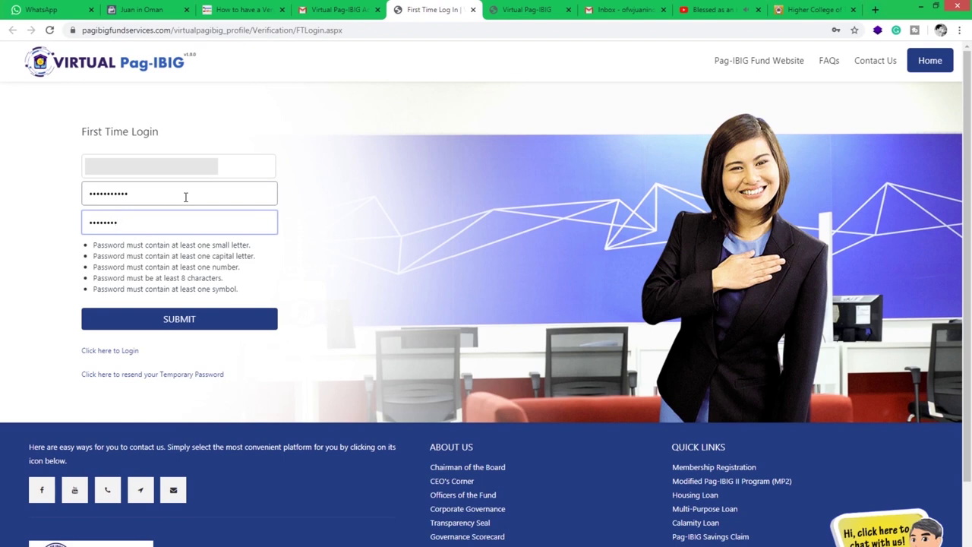
left_click_drag(159, 192, 75, 189)
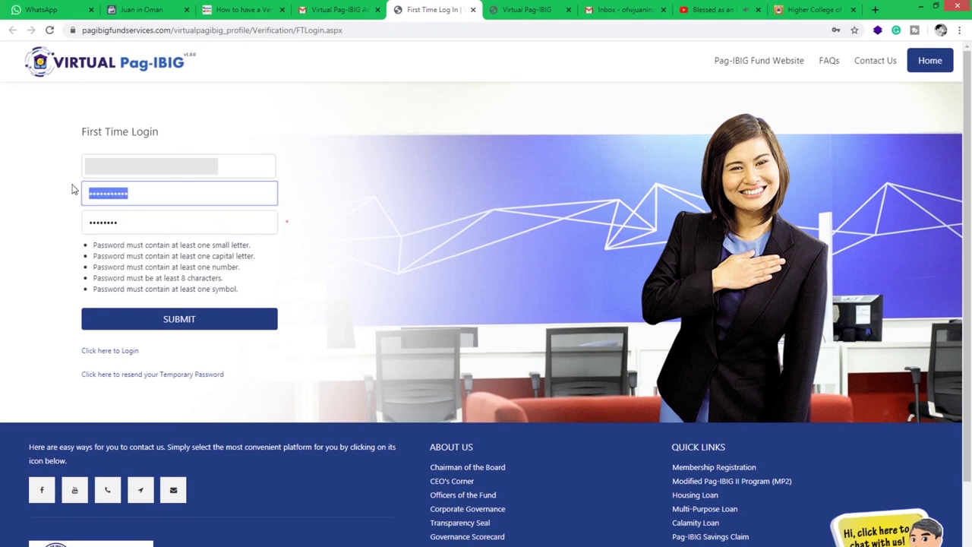
type("***********")
key("Tab")
type("*******")
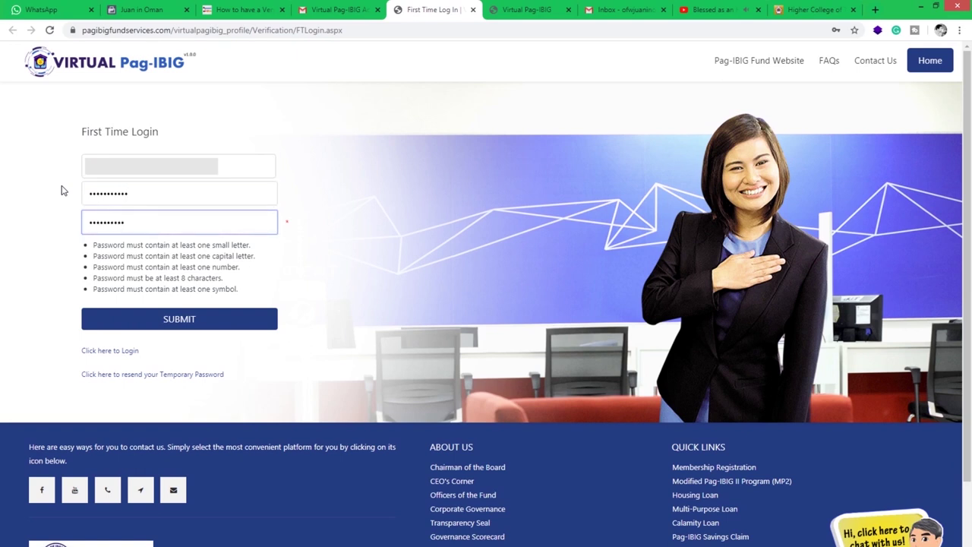
key("BackSpace")
key("BackSpace")
key("BackSpace")
key("BackSpace")
key("BackSpace")
key("BackSpace")
key("BackSpace")
key("BackSpace")
key("BackSpace")
type("*")
left_click(300, 260)
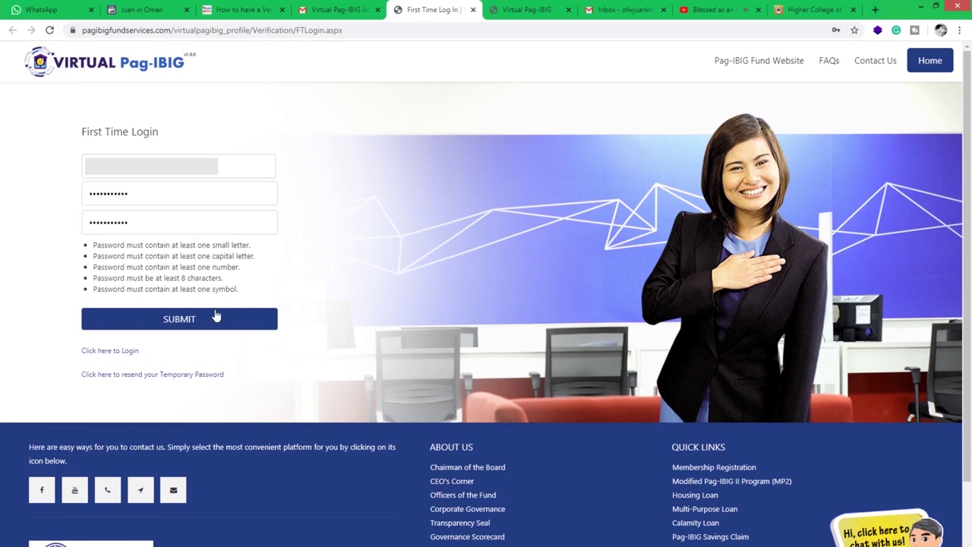
left_click(186, 319)
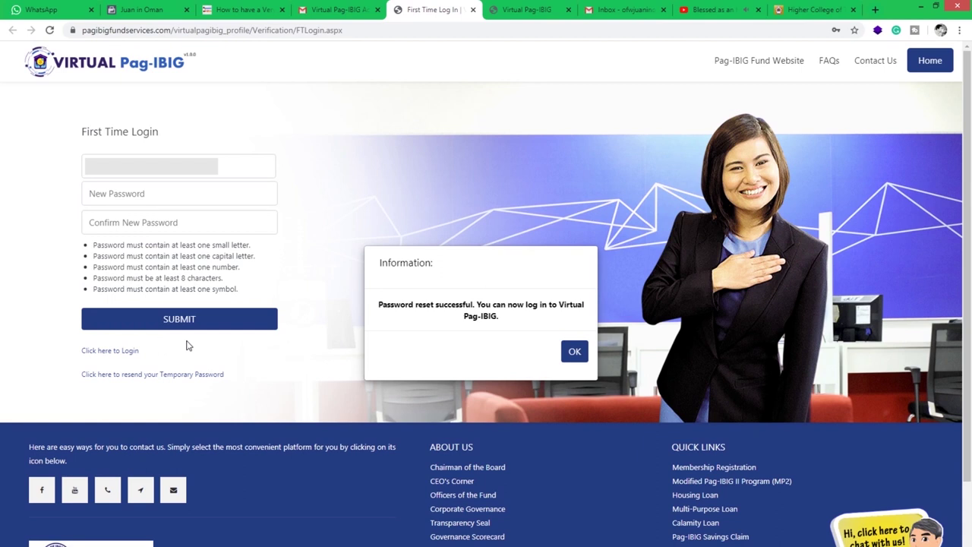
Step: Dismiss the password-reset message and view the member Home page
left_click(575, 353)
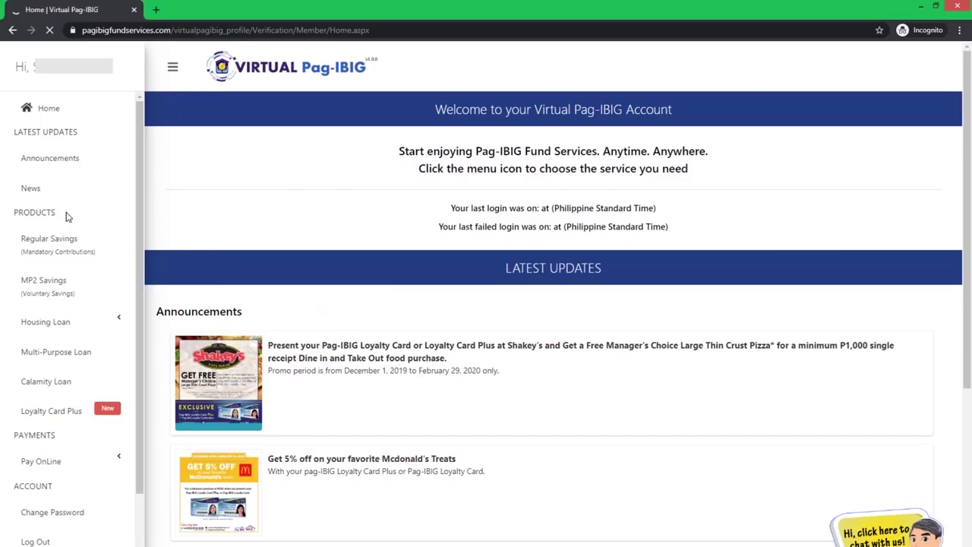
left_click_drag(57, 213, 12, 216)
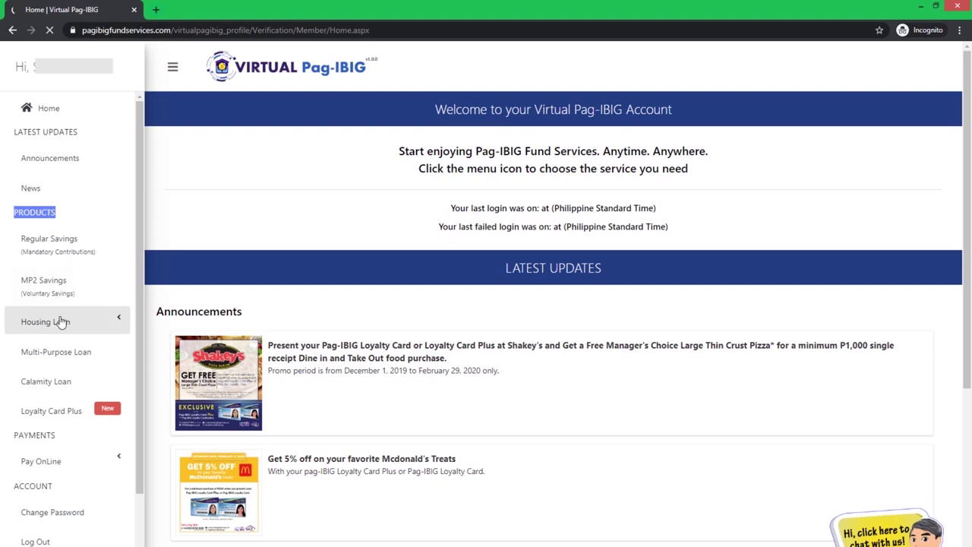
Step: Review the service entries in the member Home page sidebar, then collapse it via the hamburger icon
left_click(60, 361)
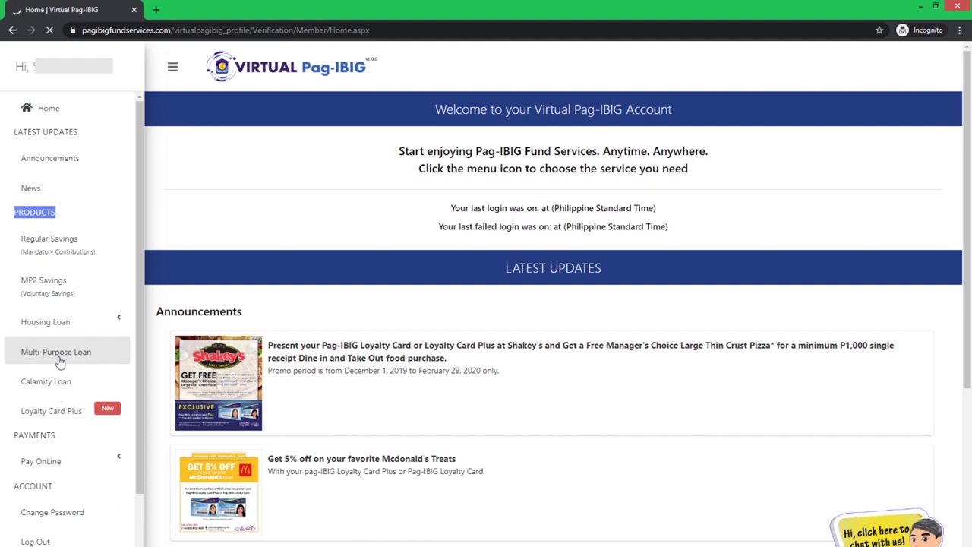
left_click(57, 385)
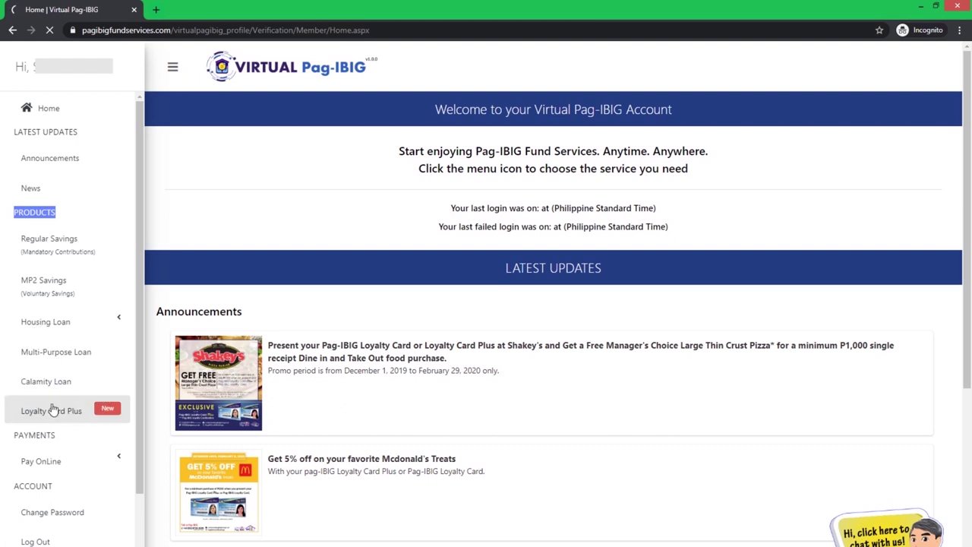
left_click(53, 410)
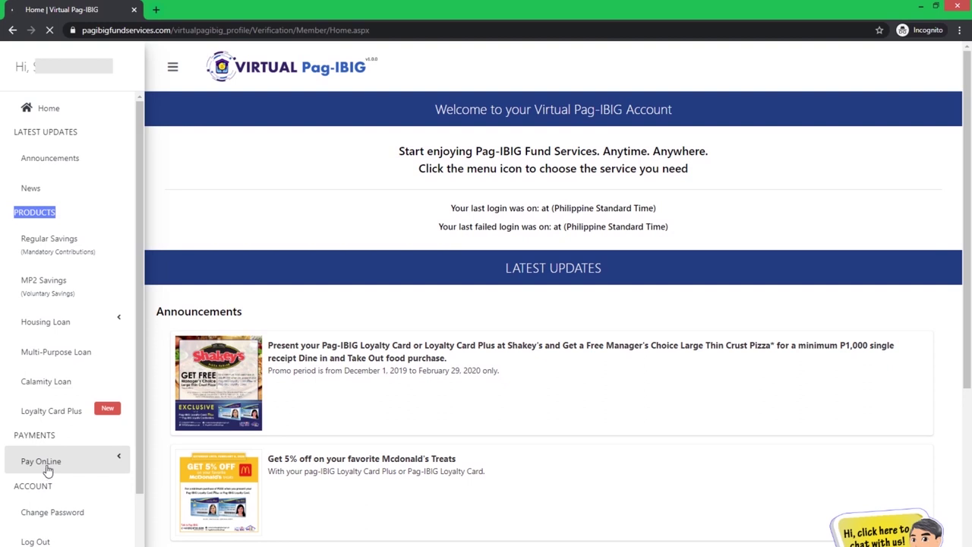
left_click(47, 469)
left_click(47, 469)
left_click(47, 469)
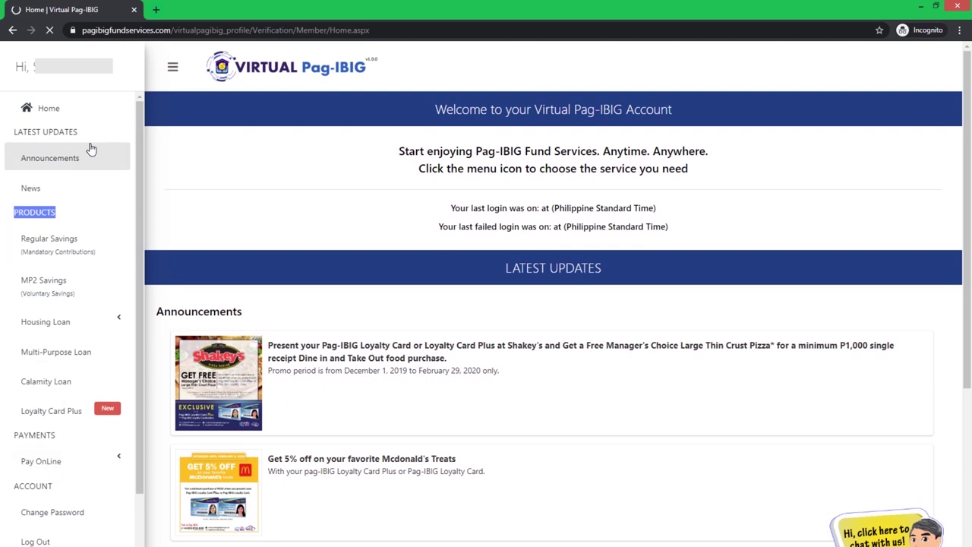
left_click(172, 72)
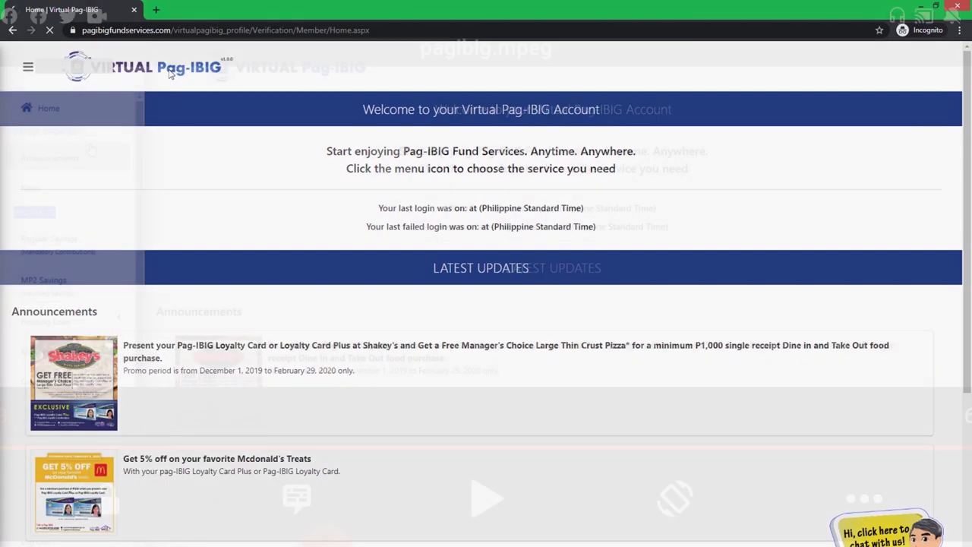